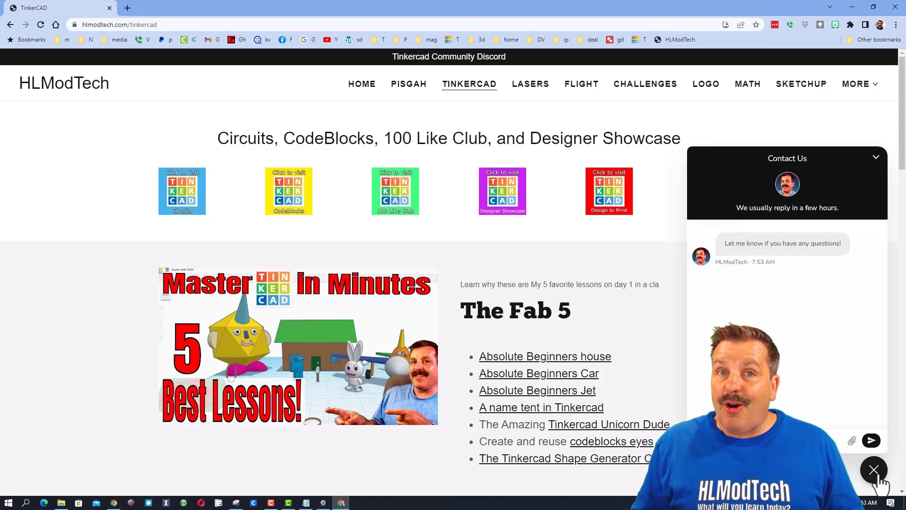
Close the HLModTech contact chat and follow the Tinkercad Community Discord invite banner
{"action": "left_click", "coordinate": [876, 480]}
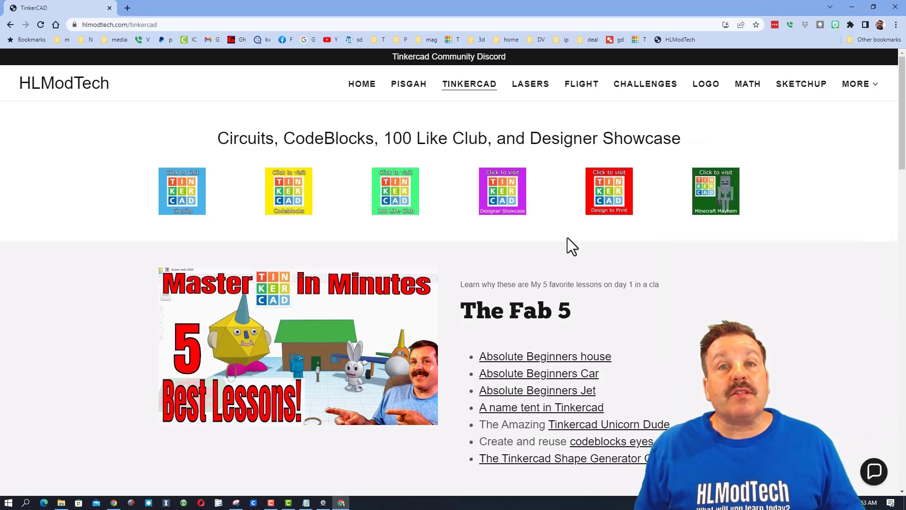
{"action": "left_click", "coordinate": [448, 58]}
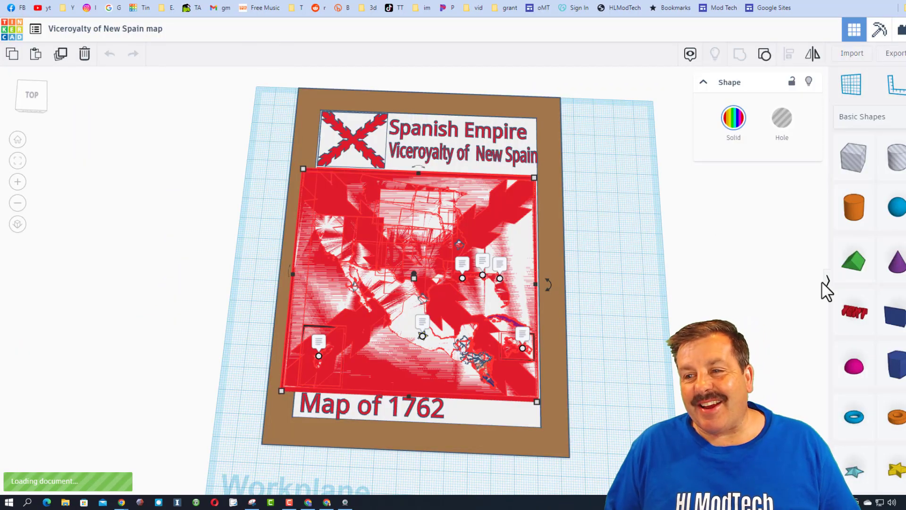
Collapse the Basic Shapes panel and zoom in on the Viceroyalty of New Spain map
{"action": "left_click", "coordinate": [828, 283]}
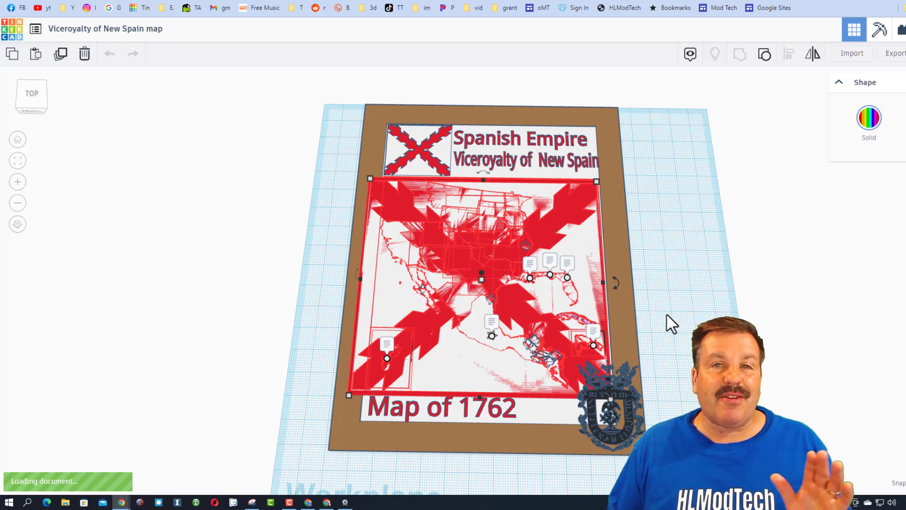
{"action": "scroll", "coordinate": [591, 327], "scroll_direction": "up", "scroll_amount": 3}
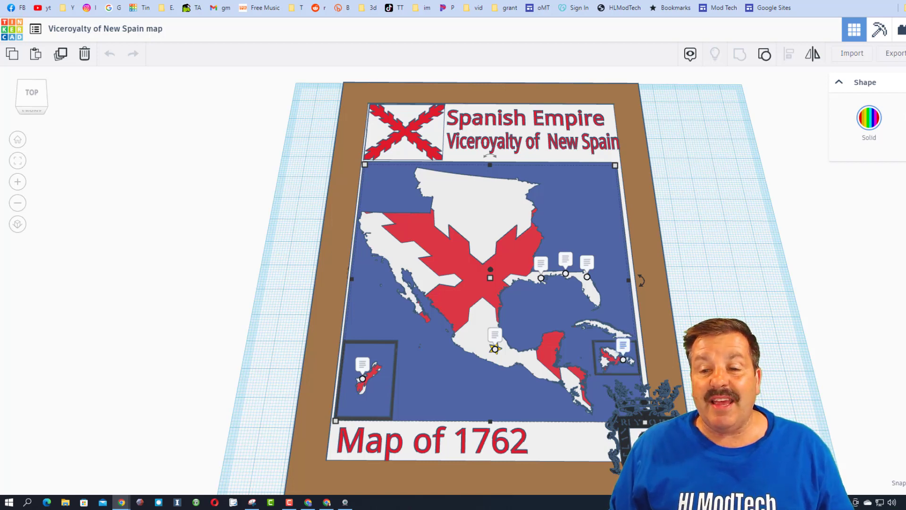
Show the notes for Santo Domingo, Mexico City, New Orleans, Pensacola and St Augustine
{"action": "left_click", "coordinate": [622, 359]}
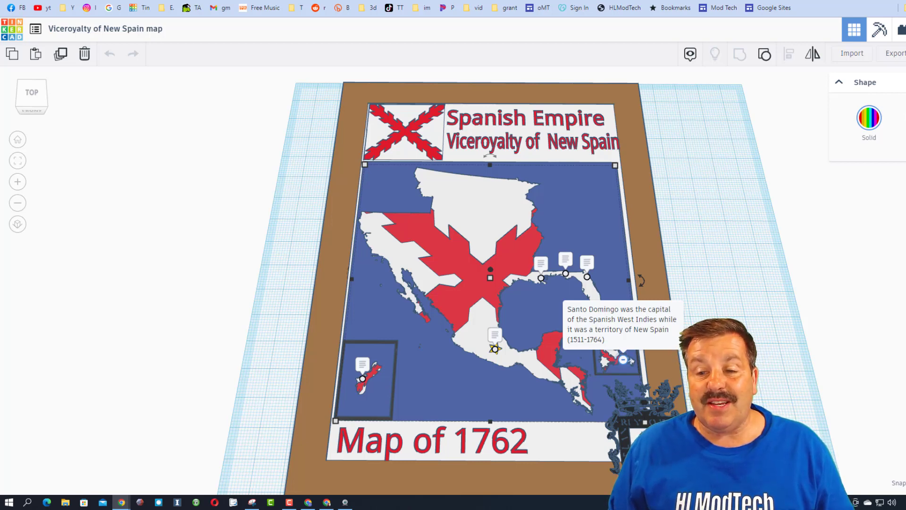
{"action": "left_click", "coordinate": [495, 349]}
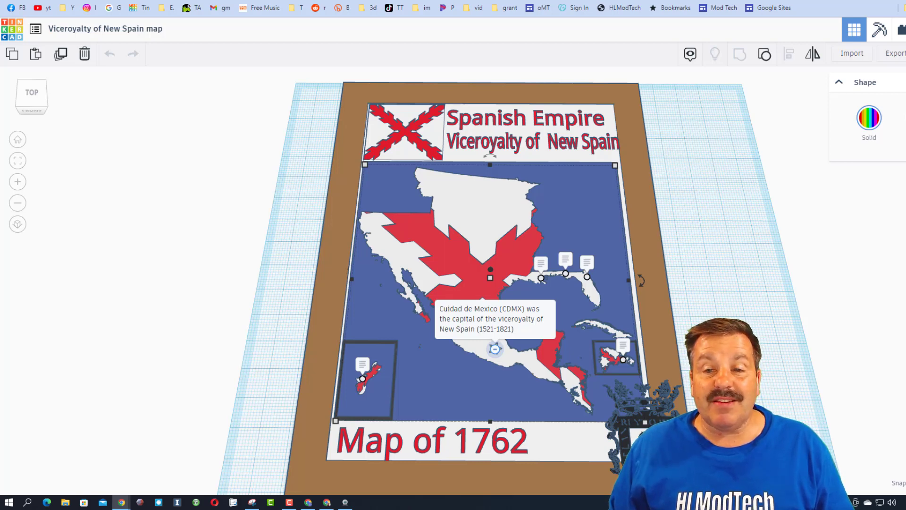
{"action": "left_click", "coordinate": [540, 277]}
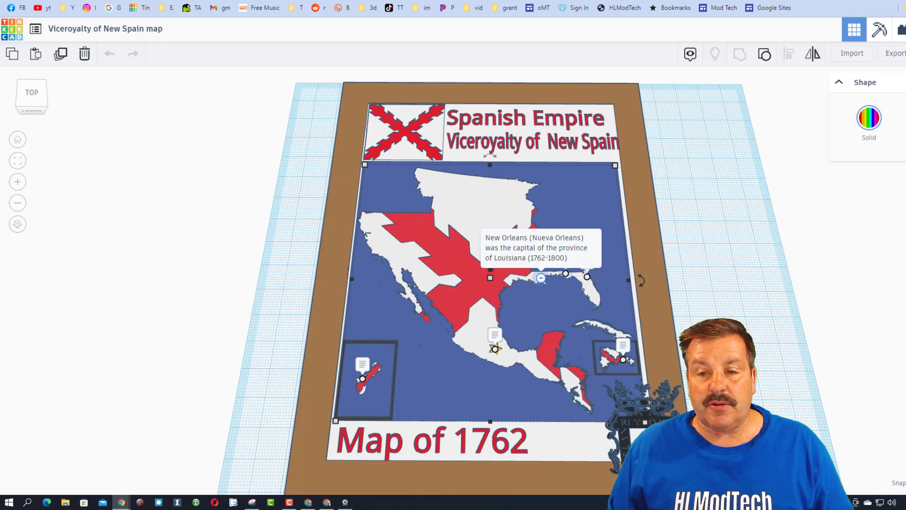
{"action": "mouse_move", "coordinate": [565, 273]}
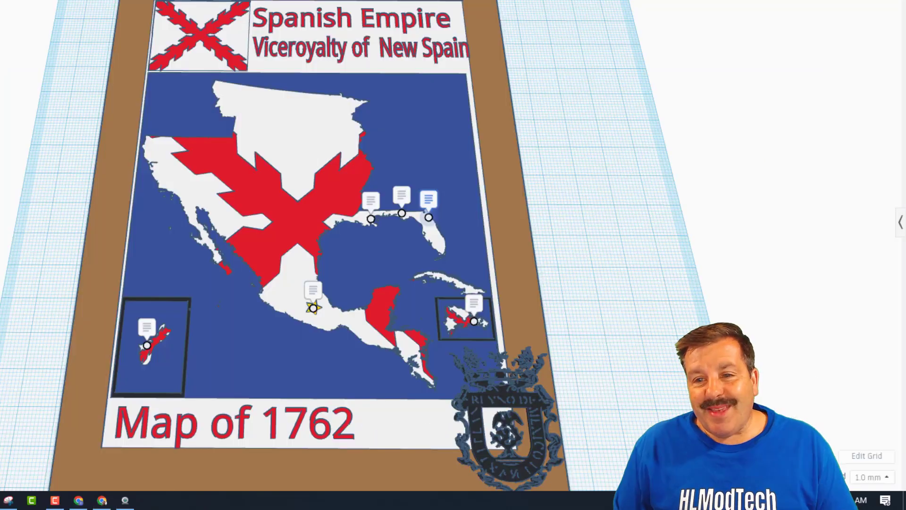
{"action": "mouse_move", "coordinate": [428, 217]}
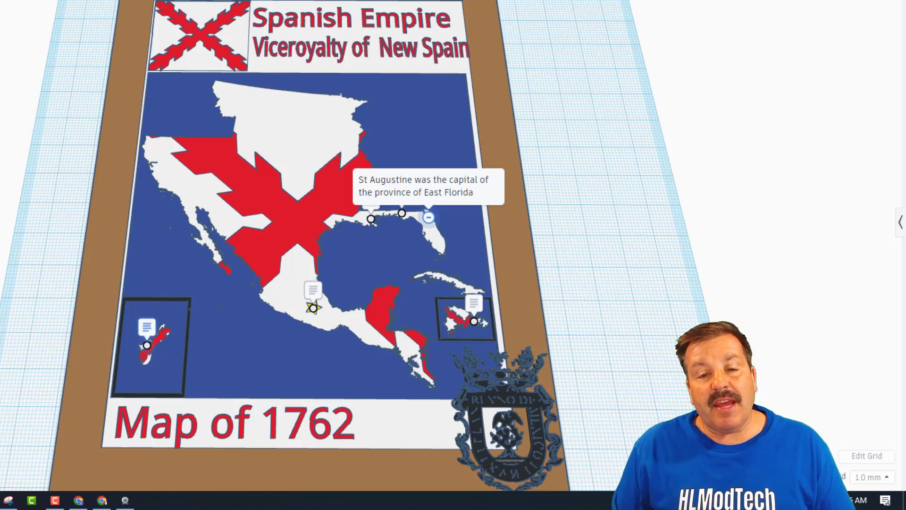
Show the Guam note, then select and zoom to fit the coat-of-arms emblem
{"action": "mouse_move", "coordinate": [147, 344]}
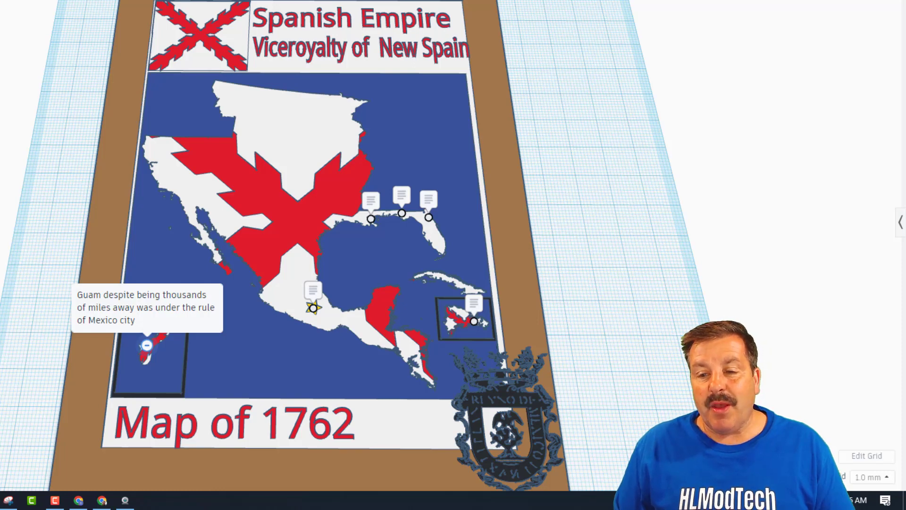
{"action": "left_click", "coordinate": [505, 415]}
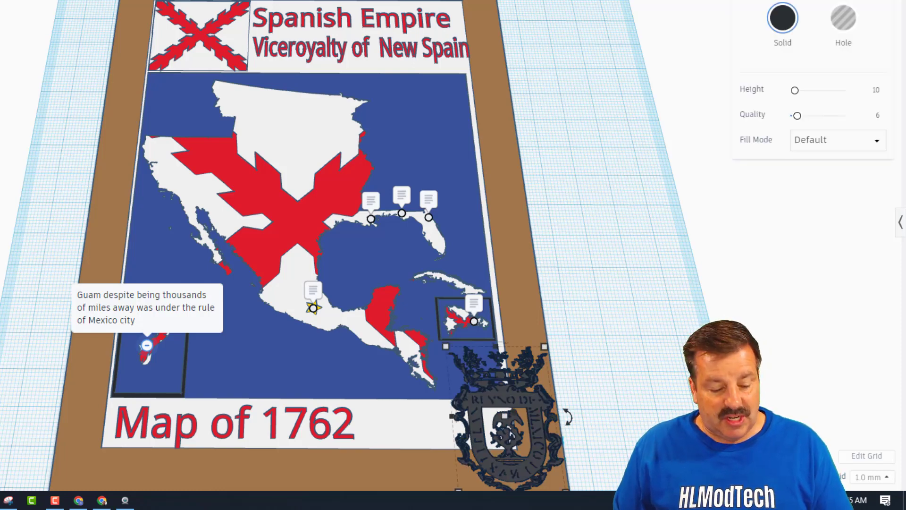
{"action": "key", "text": "f"}
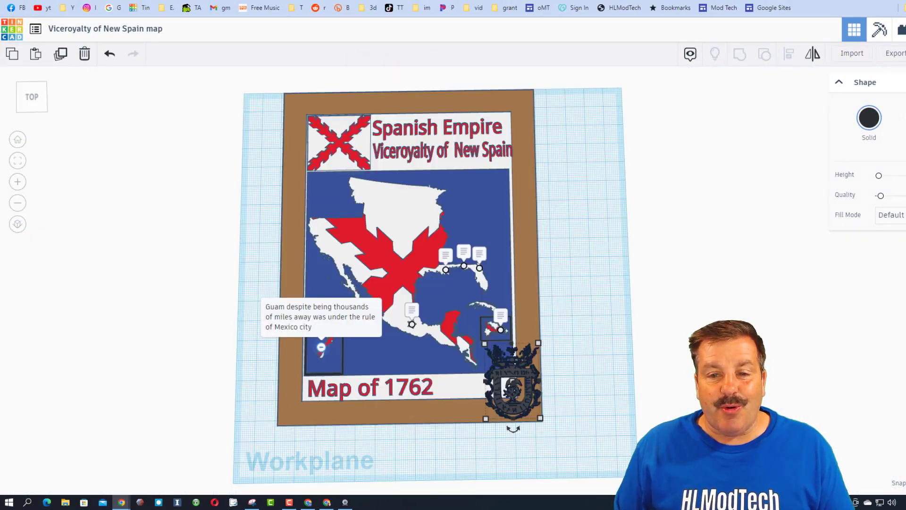
Deselect the emblem and turn the view back to the full framed map
{"action": "key", "text": "Escape"}
{"action": "key", "text": "ctrl+Left"}
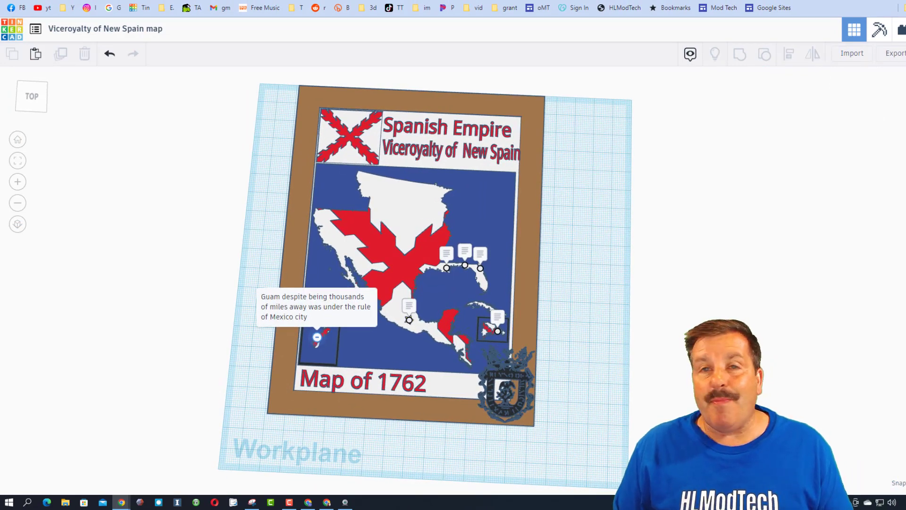
{"action": "key", "text": "ctrl+Right"}
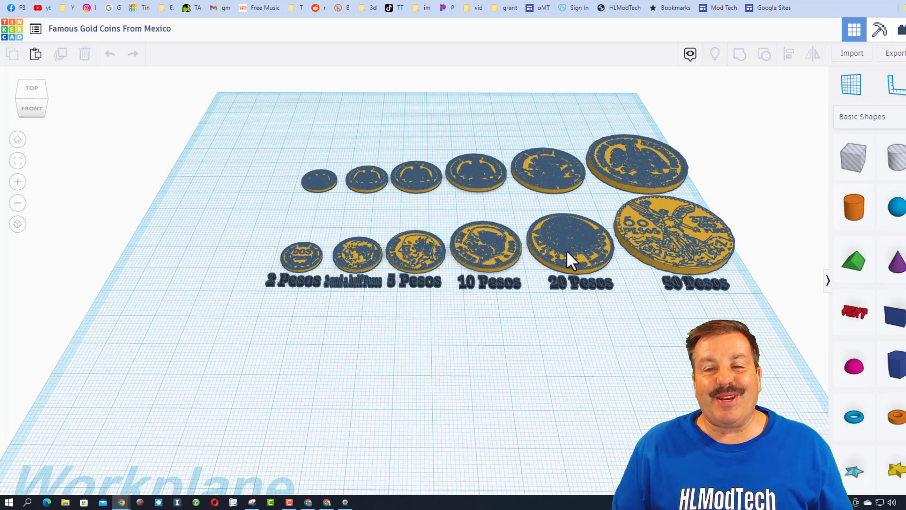
Pan and zoom to centre the gold coins, orbiting to a low front view
{"action": "scroll", "coordinate": [566, 250], "scroll_direction": "up", "scroll_amount": 3}
{"action": "middle_click_drag", "start_coordinate": [562, 202], "coordinate": [374, 232]}
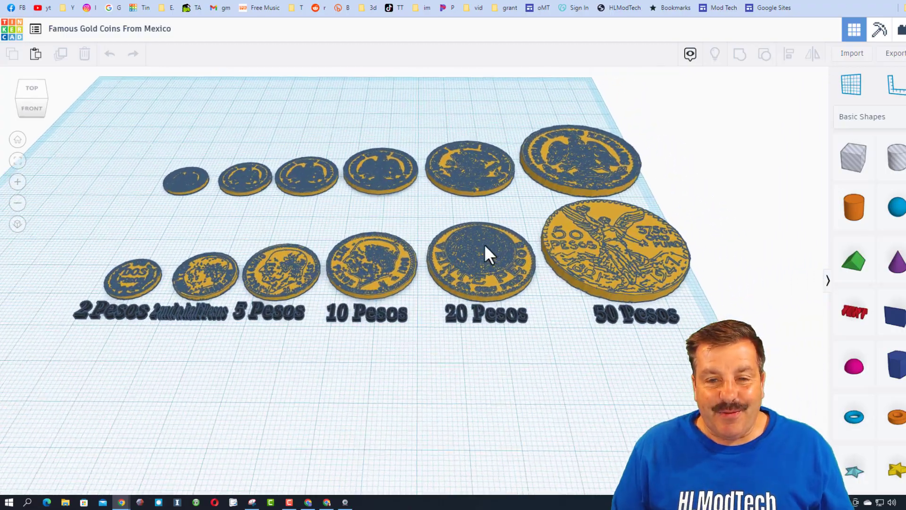
{"action": "scroll", "coordinate": [491, 250], "scroll_direction": "up", "scroll_amount": 10}
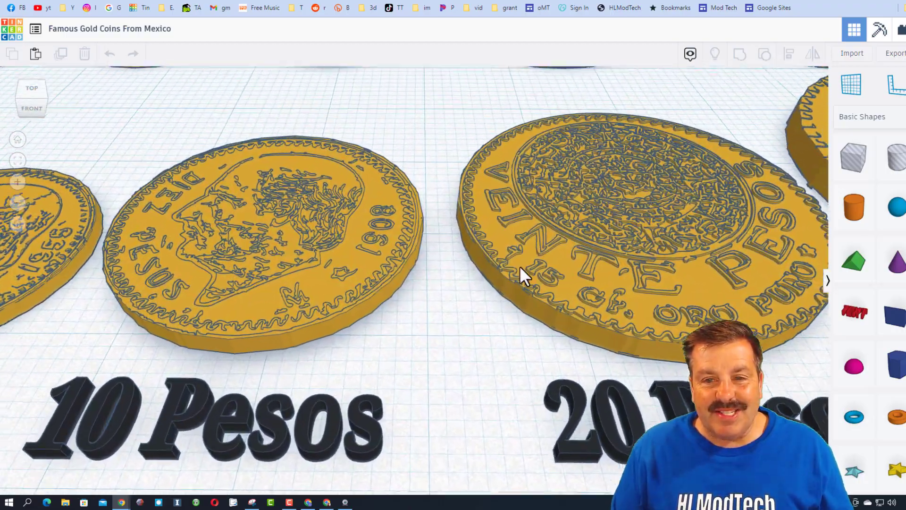
{"action": "right_click_drag", "start_coordinate": [521, 267], "coordinate": [578, 269]}
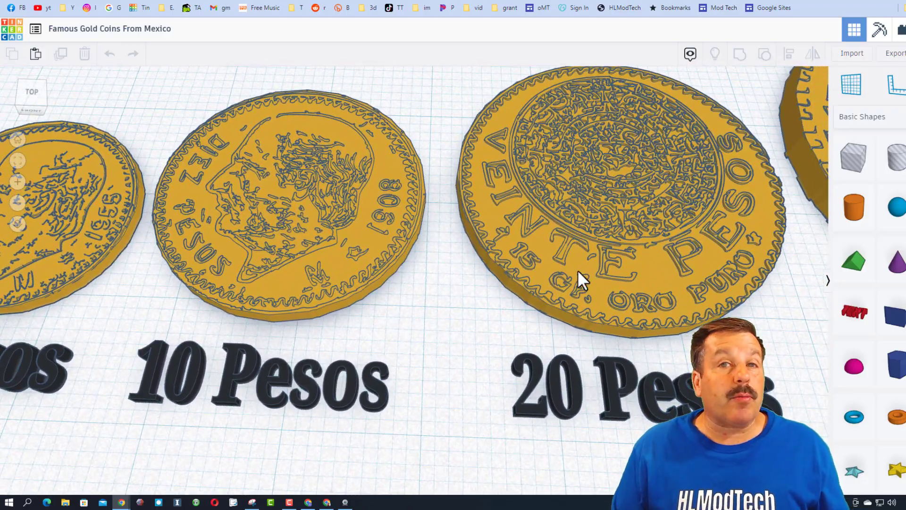
{"action": "scroll", "coordinate": [578, 270], "scroll_direction": "down", "scroll_amount": 5}
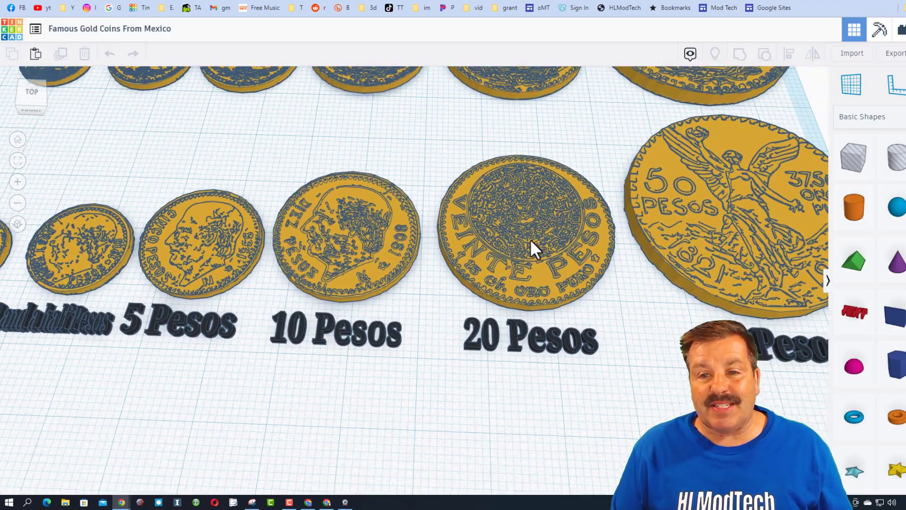
{"action": "scroll", "coordinate": [553, 218], "scroll_direction": "up", "scroll_amount": 2}
{"action": "scroll", "coordinate": [543, 227], "scroll_direction": "down", "scroll_amount": 2}
Orbit low over the coin rows to inspect the 50 Pesos coin's edge
{"action": "right_click_drag", "start_coordinate": [551, 219], "coordinate": [540, 242]}
{"action": "scroll", "coordinate": [541, 241], "scroll_direction": "down", "scroll_amount": 2}
{"action": "scroll", "coordinate": [444, 226], "scroll_direction": "up", "scroll_amount": 4}
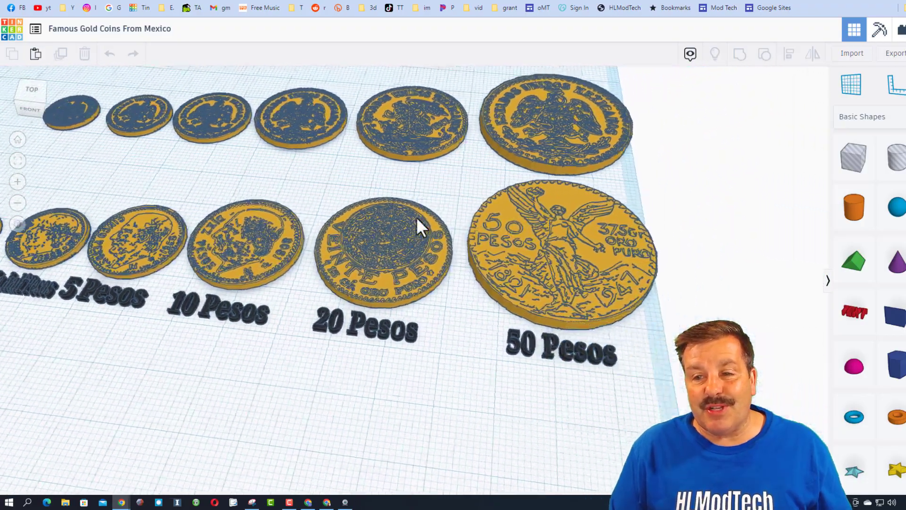
{"action": "scroll", "coordinate": [424, 247], "scroll_direction": "up", "scroll_amount": 4}
{"action": "right_click_drag", "start_coordinate": [384, 247], "coordinate": [395, 228]}
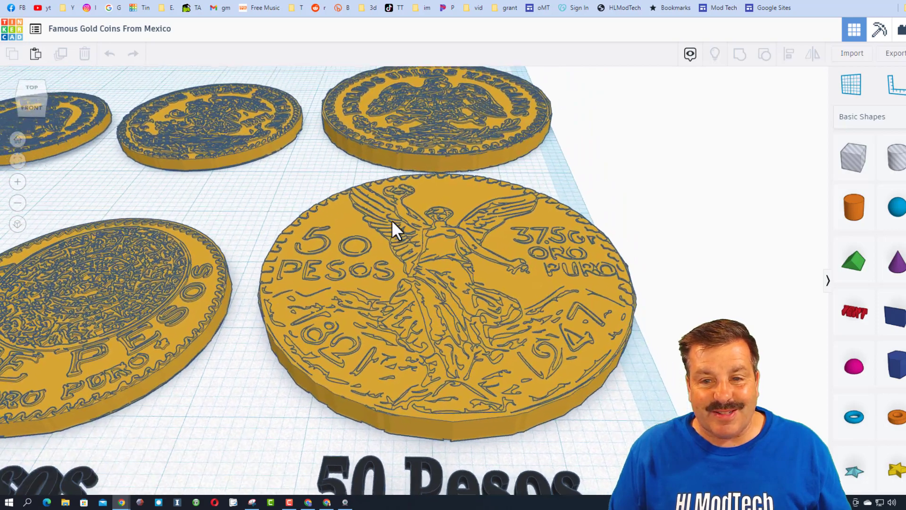
{"action": "scroll", "coordinate": [603, 366], "scroll_direction": "down", "scroll_amount": 5}
{"action": "mouse_move", "coordinate": [578, 358]}
{"action": "right_mouse_down"}
{"action": "mouse_move", "coordinate": [593, 384]}
{"action": "mouse_move", "coordinate": [580, 333]}
{"action": "mouse_move", "coordinate": [606, 290]}
{"action": "mouse_move", "coordinate": [565, 350]}
{"action": "mouse_move", "coordinate": [576, 366]}
{"action": "right_mouse_up"}
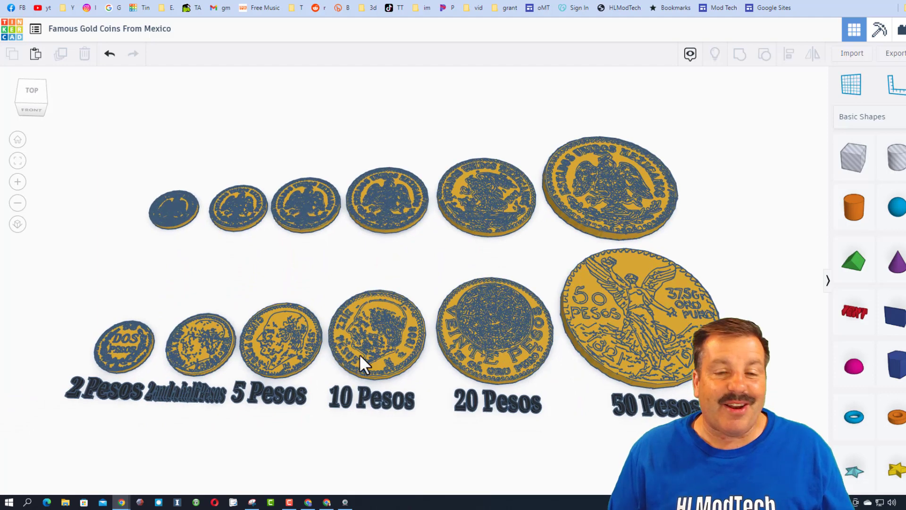
{"action": "right_click_drag", "start_coordinate": [374, 313], "coordinate": [375, 274]}
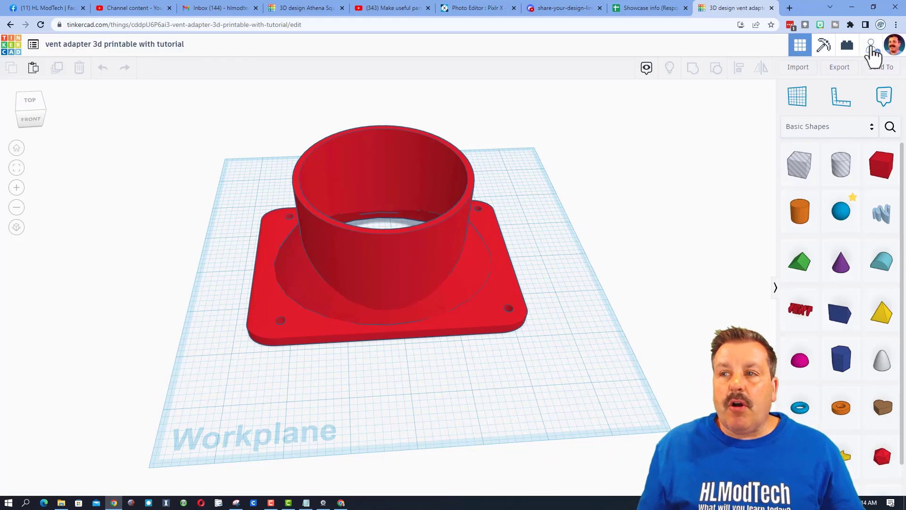
Generate and copy a new share link for the vent adapter in the Collaborate dialog
{"action": "left_click", "coordinate": [872, 47]}
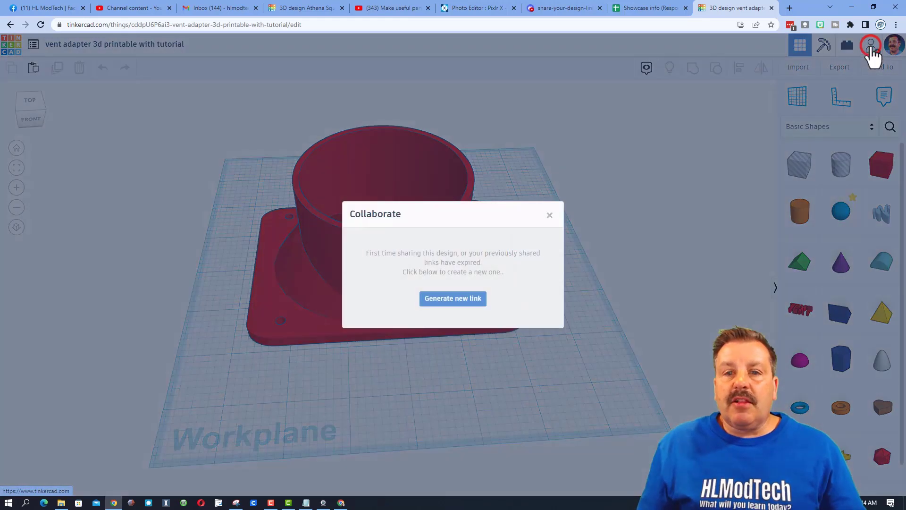
{"action": "left_click", "coordinate": [455, 299]}
{"action": "left_click", "coordinate": [476, 272]}
{"action": "left_click", "coordinate": [548, 211]}
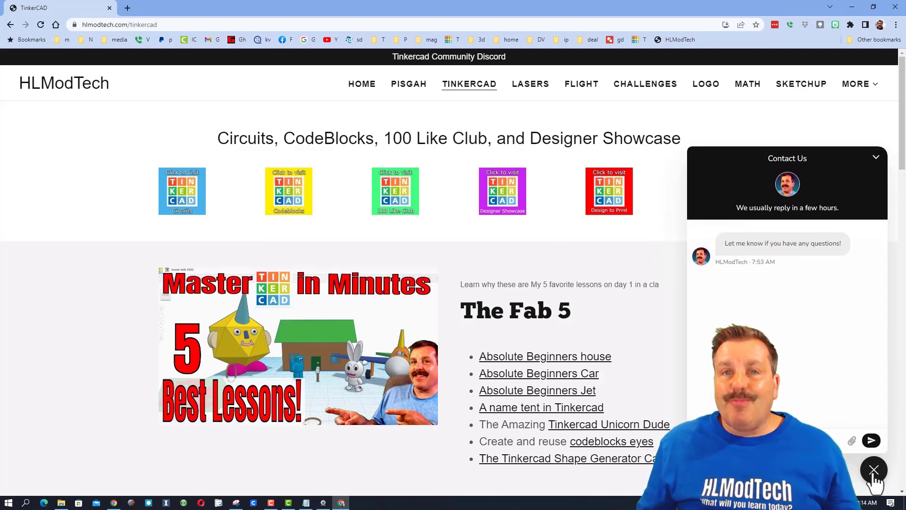
Close the Contact Us chat widget and go to the purple Designer Showcase page
{"action": "left_click", "coordinate": [873, 472]}
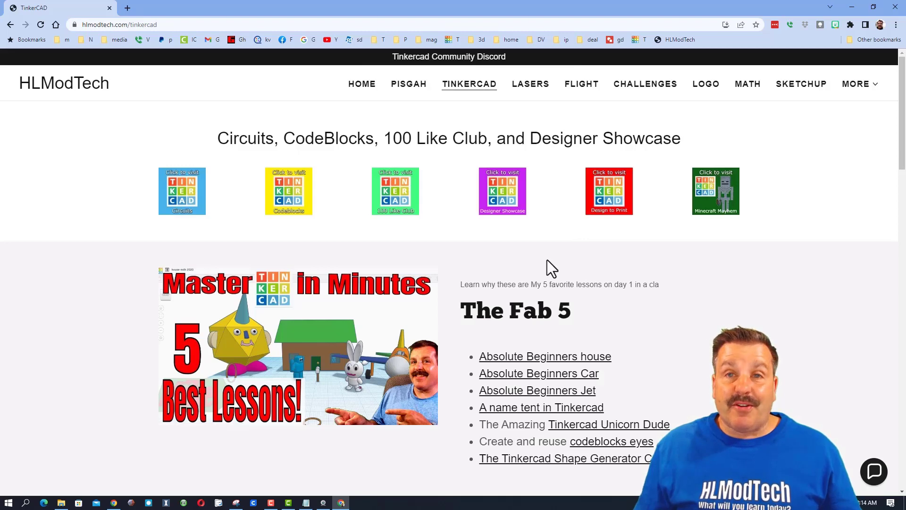
{"action": "left_click", "coordinate": [496, 203]}
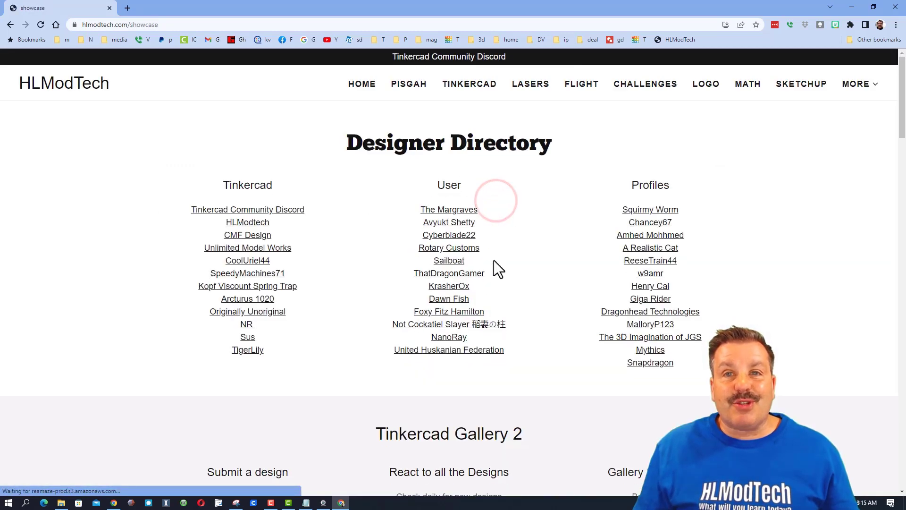
{"action": "left_click", "coordinate": [246, 223]}
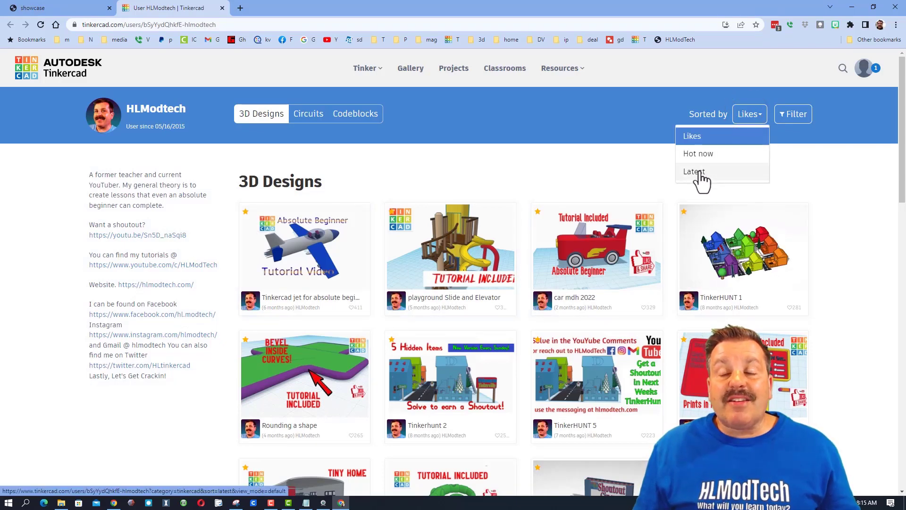
{"action": "left_click", "coordinate": [700, 173]}
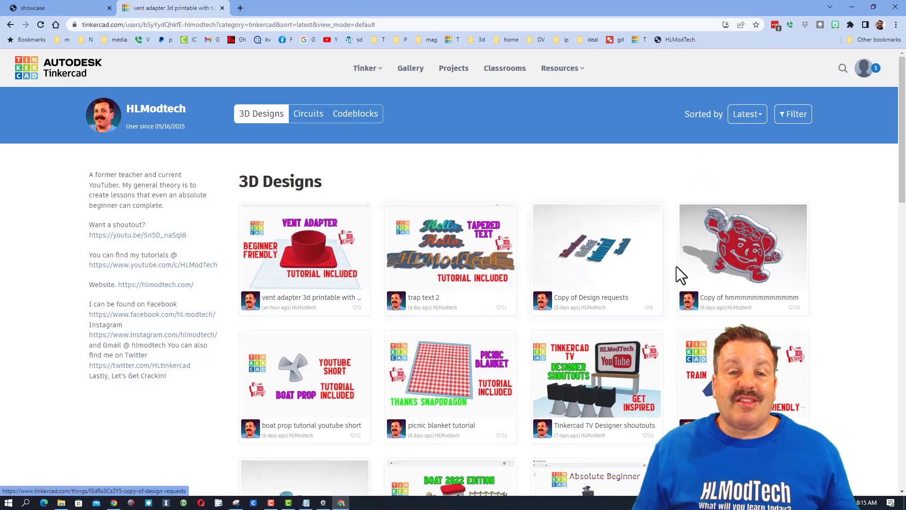
{"action": "left_click", "coordinate": [745, 253]}
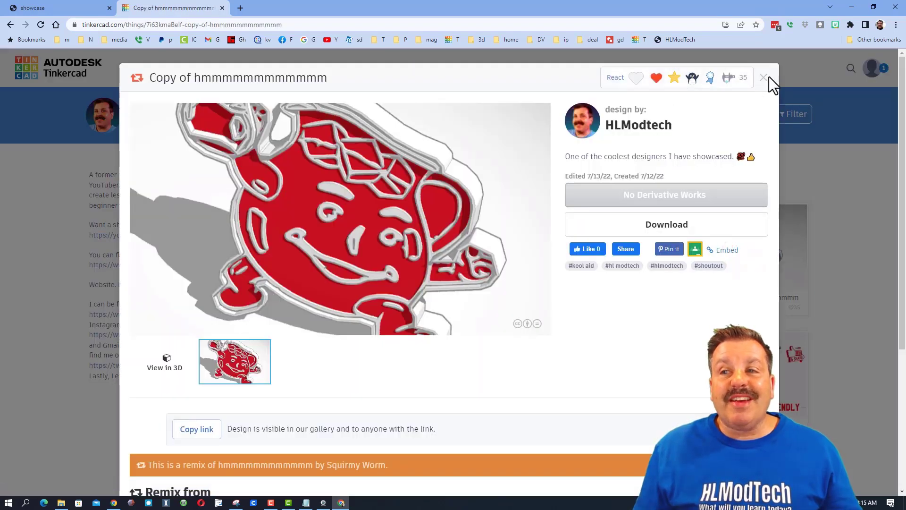
{"action": "left_click", "coordinate": [764, 78]}
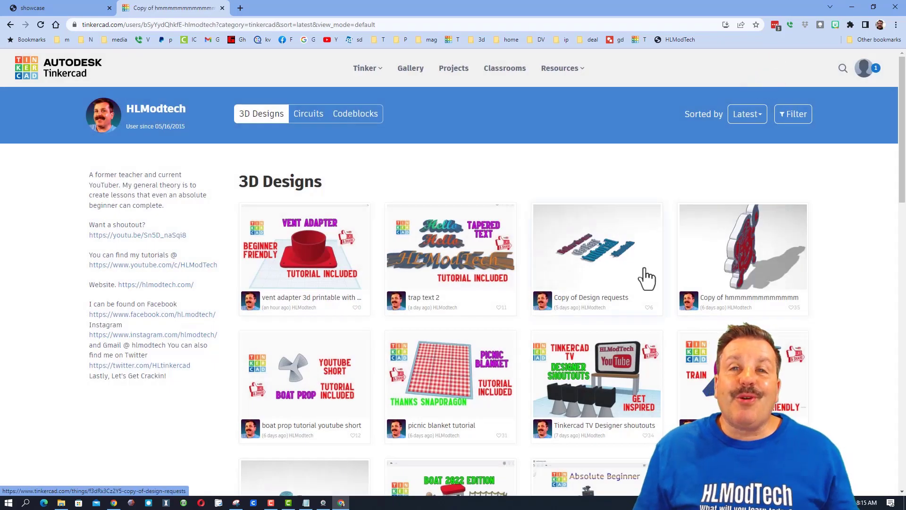
{"action": "key", "text": "ctrl+w"}
Scroll the showcase page down to the Tinkercad Gallery 2 and Nuclear Reactor sections
{"action": "scroll", "coordinate": [647, 272], "scroll_direction": "down", "scroll_amount": 2}
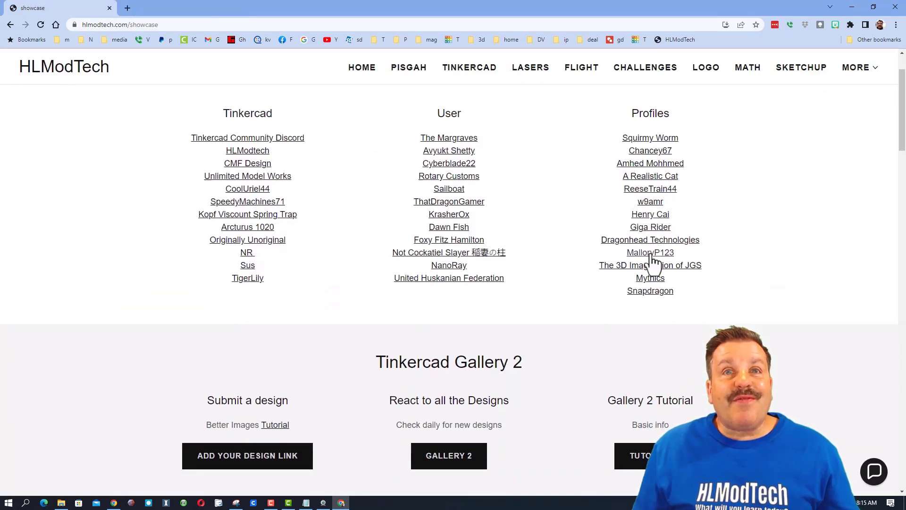
{"action": "scroll", "coordinate": [648, 257], "scroll_direction": "down", "scroll_amount": 1}
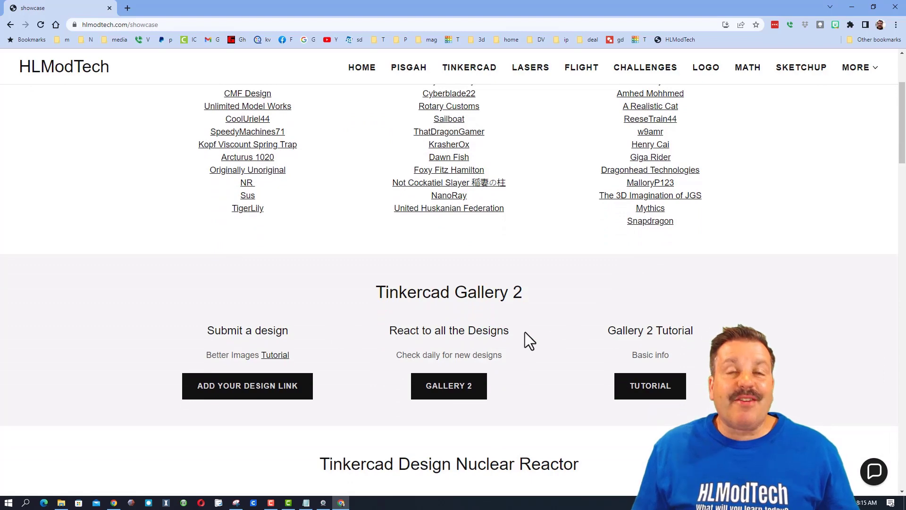
{"action": "scroll", "coordinate": [590, 350], "scroll_direction": "down", "scroll_amount": 3}
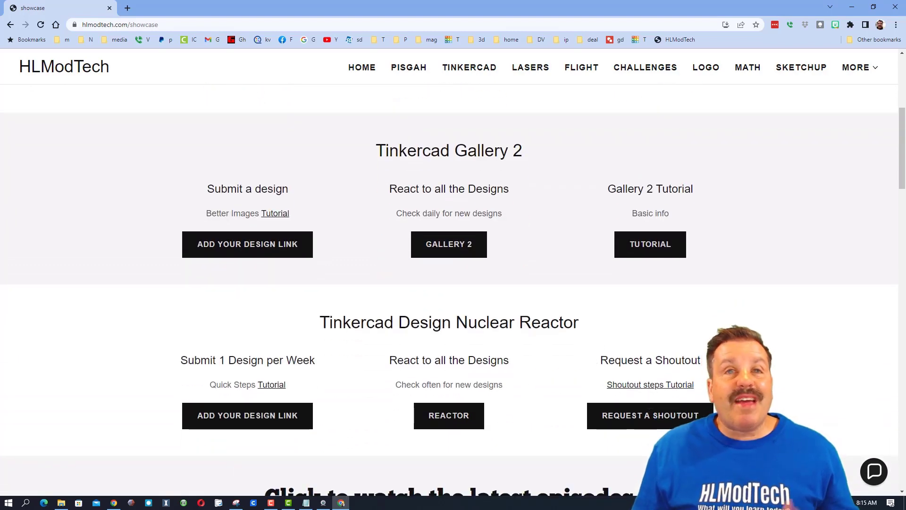